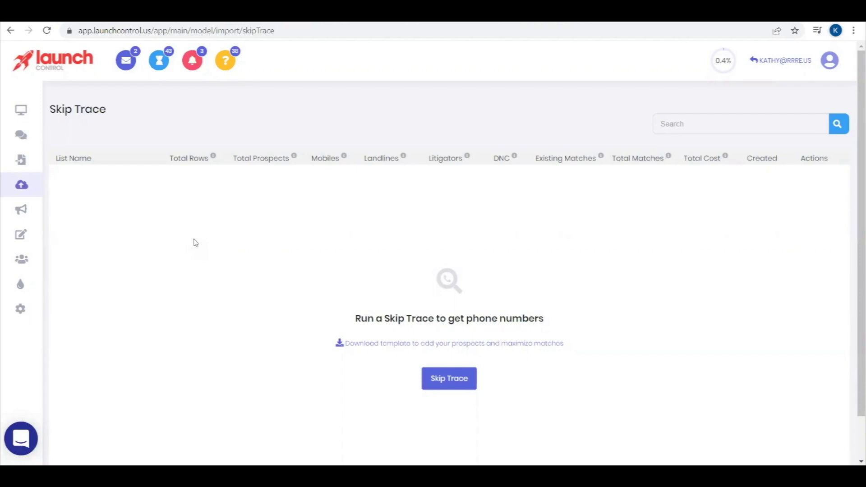
pyautogui.moveTo(22, 160)
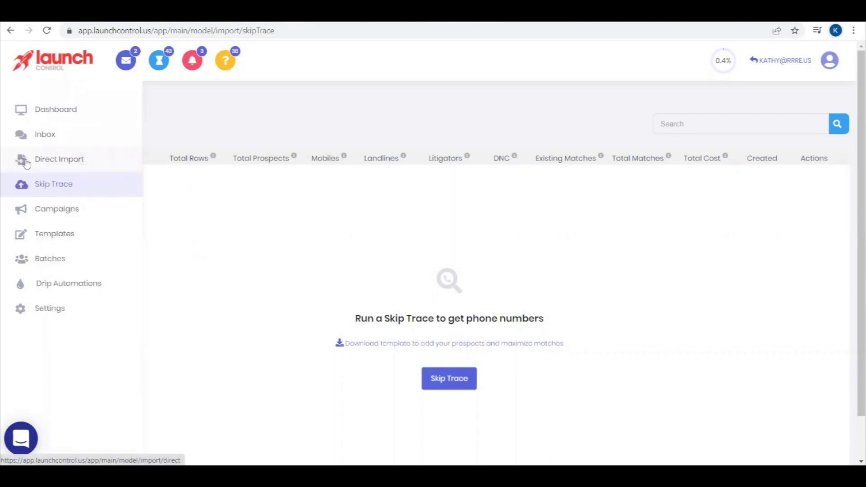
# - Open the Direct Import lists and start a new list import
pyautogui.click(26, 162)
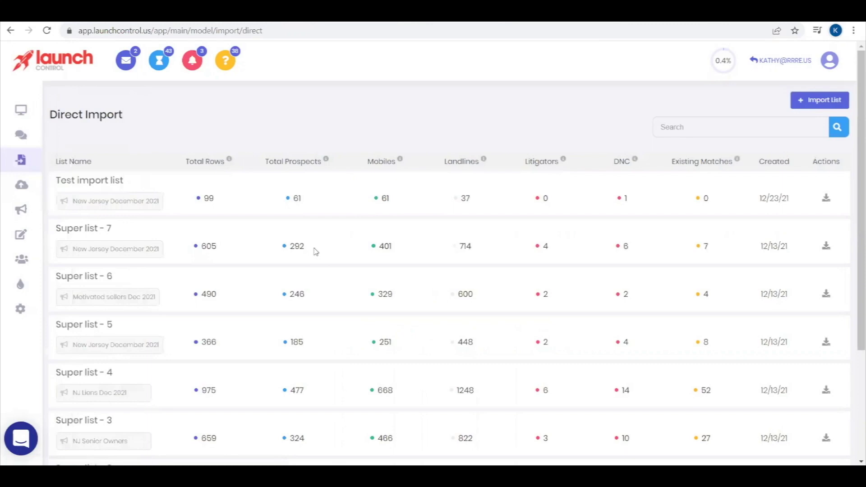
pyautogui.click(817, 103)
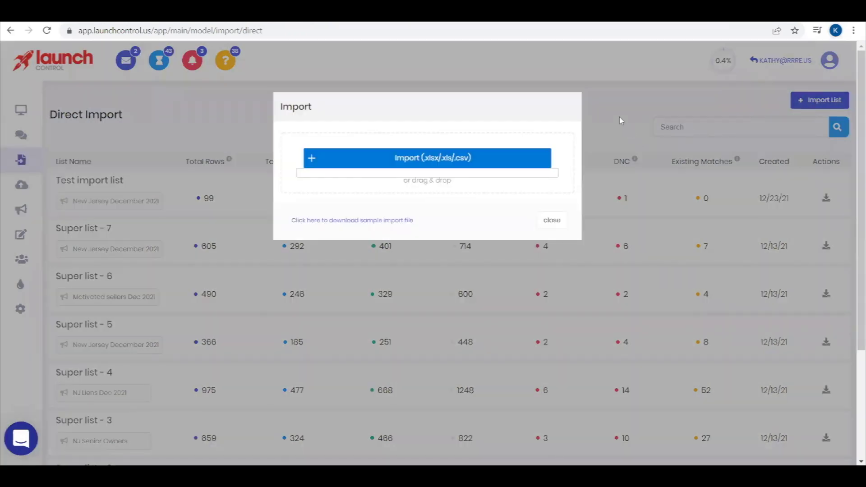
# - Upload New Jersey List.xlsx from the Documents folder
pyautogui.click(399, 165)
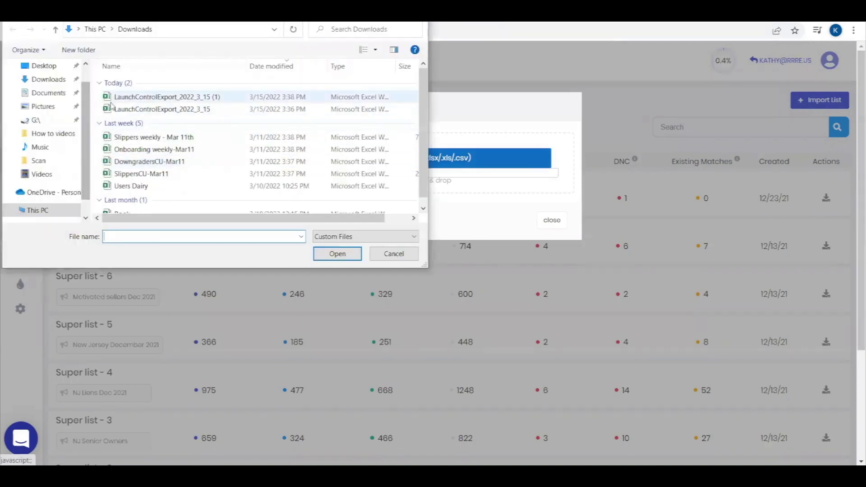
pyautogui.click(54, 93)
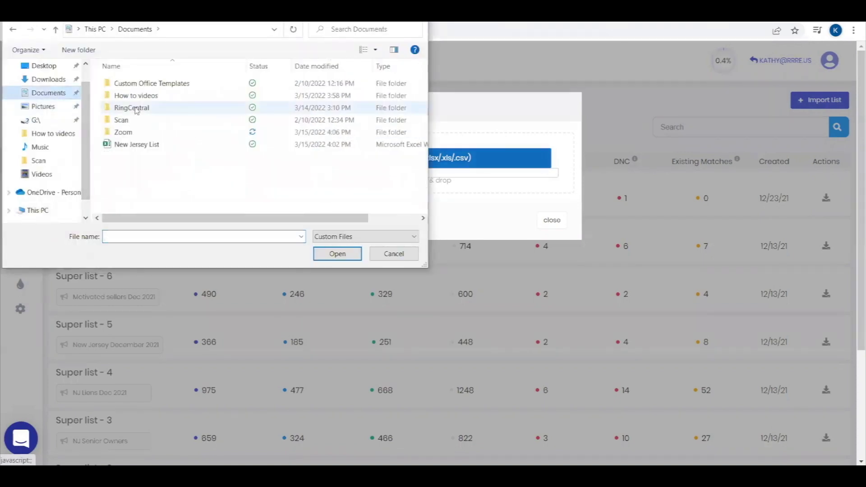
pyautogui.click(133, 147)
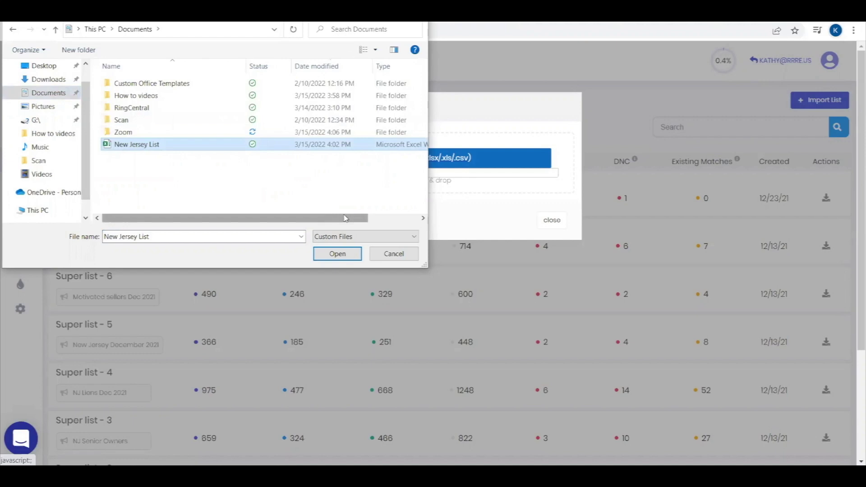
pyautogui.click(333, 261)
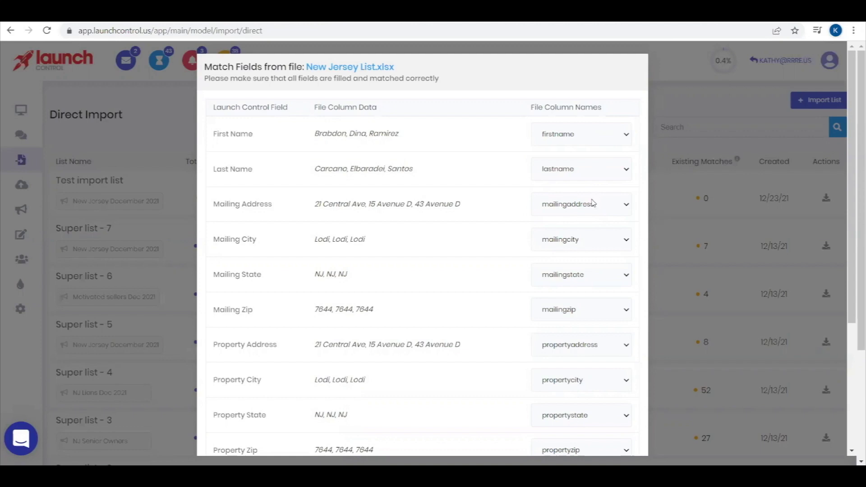
pyautogui.scroll(-1, 576, 273)
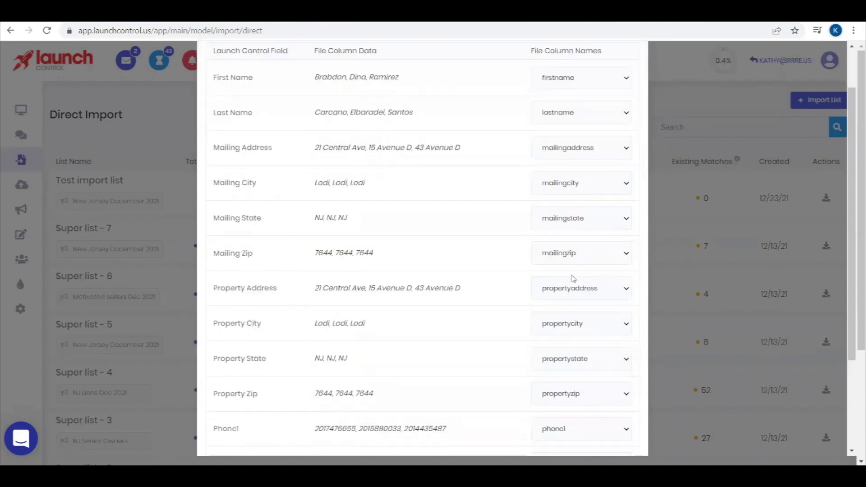
pyautogui.scroll(-1, 572, 279)
# - Keep propertyaddress as the Property Address match and import the New Jersey List
pyautogui.click(591, 231)
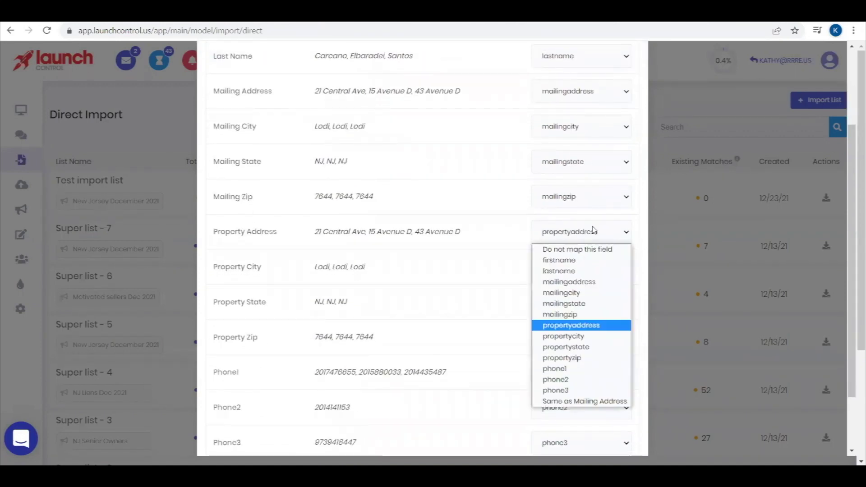
pyautogui.click(593, 231)
pyautogui.scroll(-2, 577, 268)
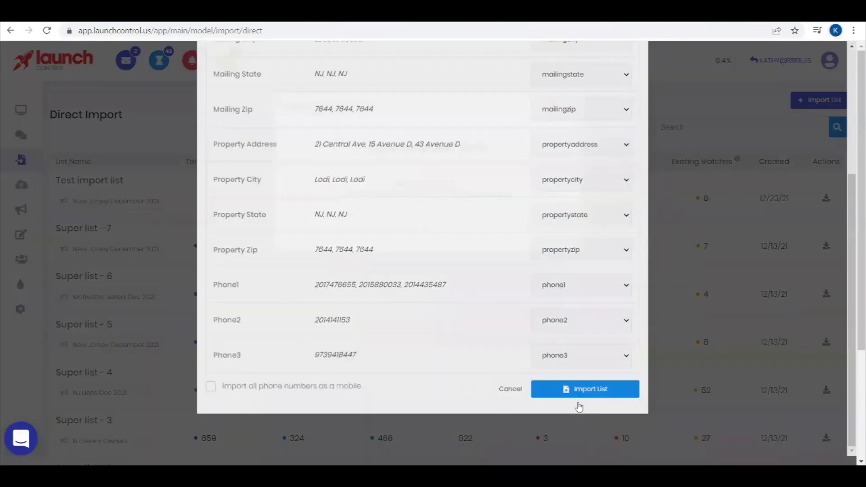
pyautogui.click(578, 403)
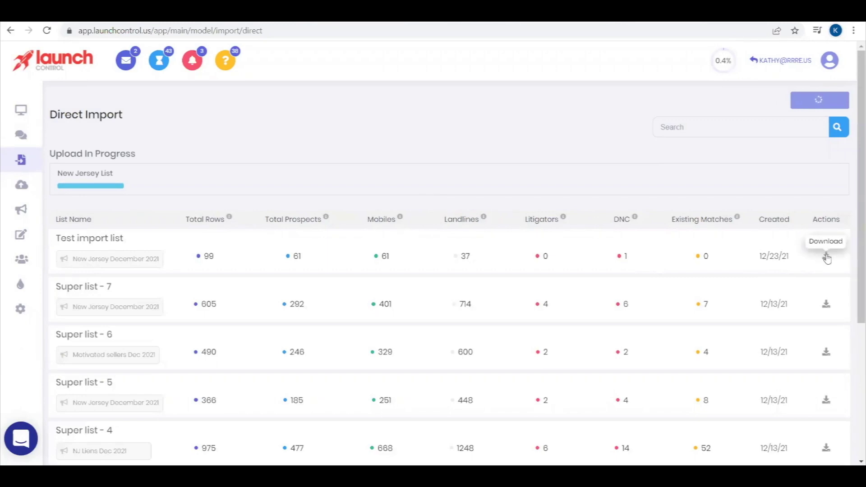
# - View the Test import list's download options while the New Jersey upload finishes
pyautogui.click(826, 257)
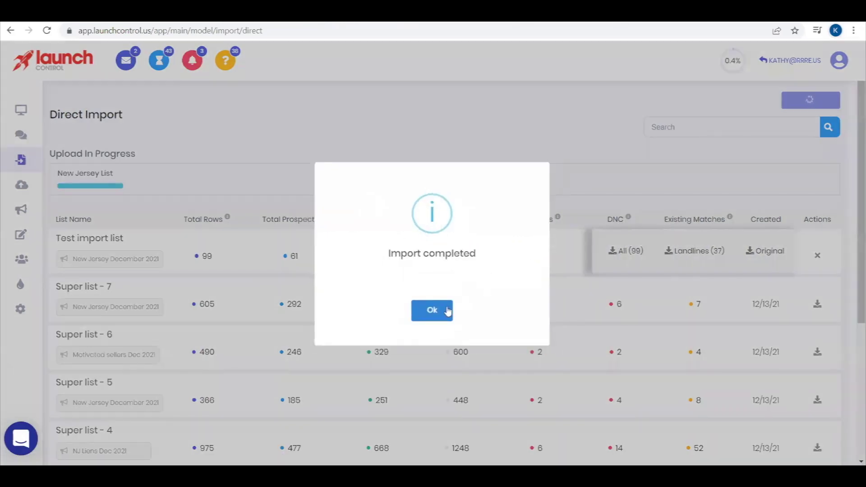
# - Dismiss the Import completed notice and select the 2225-row New Jersey List for campaign assignment
pyautogui.click(443, 312)
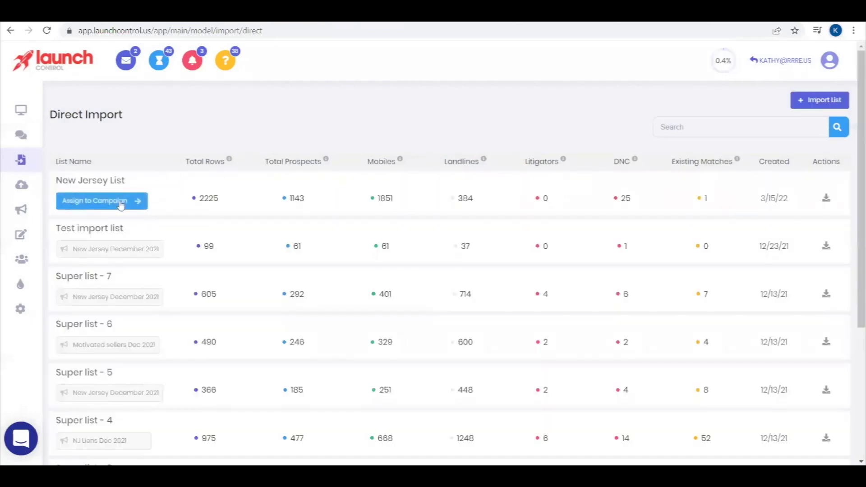
pyautogui.click(131, 206)
pyautogui.click(116, 206)
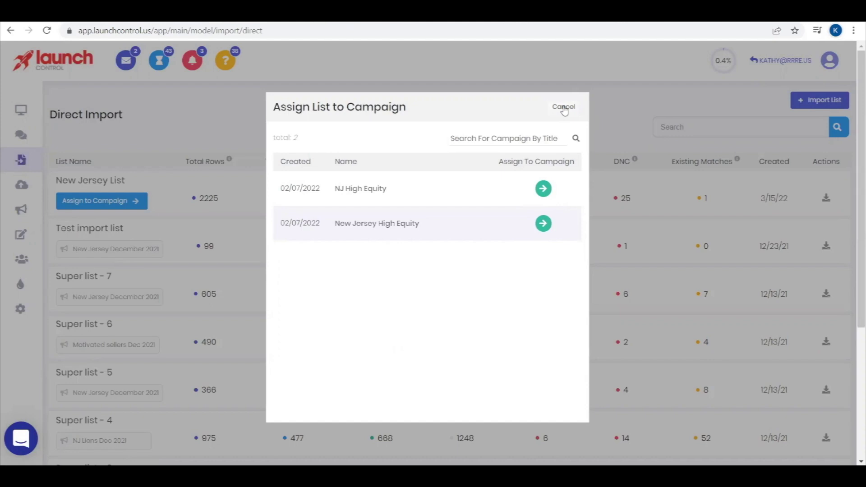
pyautogui.click(563, 109)
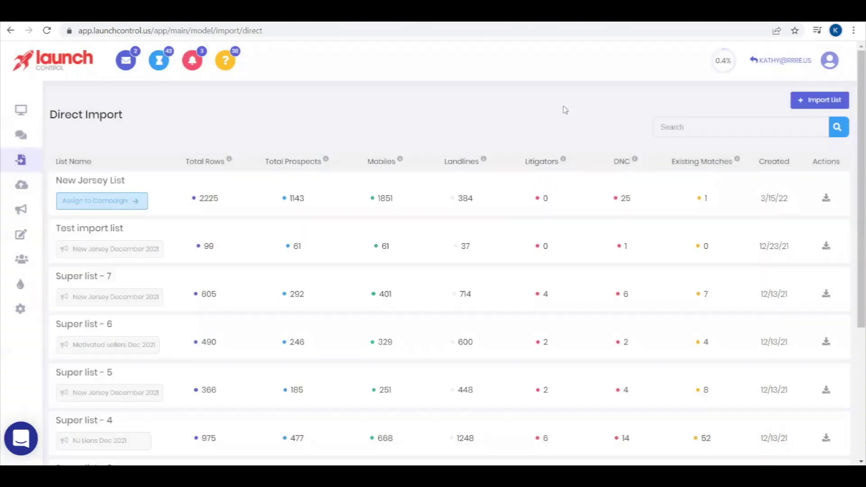